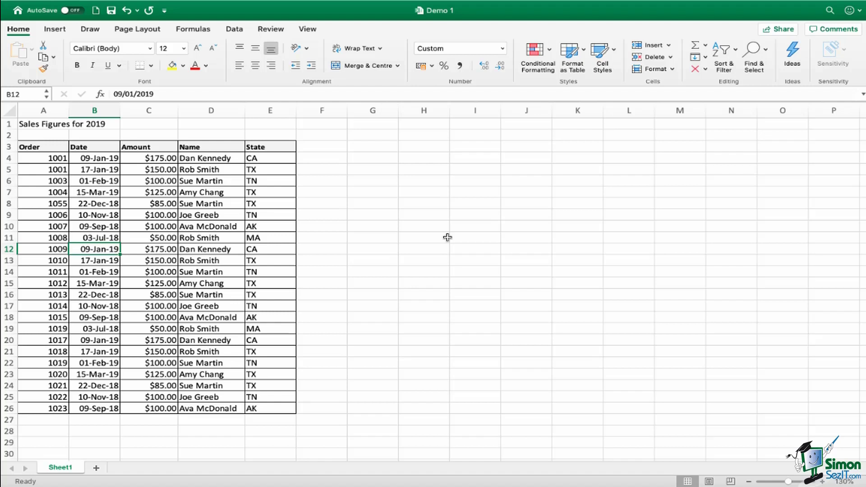
Show the Formulas ribbon and browse the Text, Logical and Recently Used function lists.
click(197, 30)
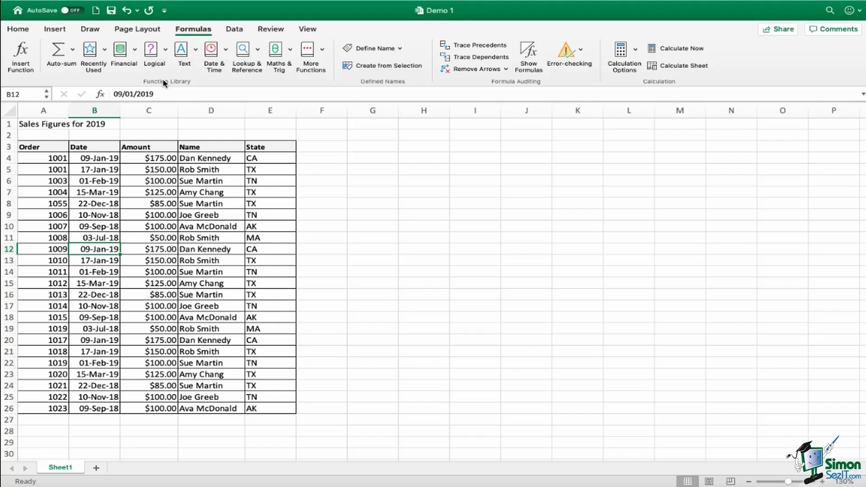
click(196, 52)
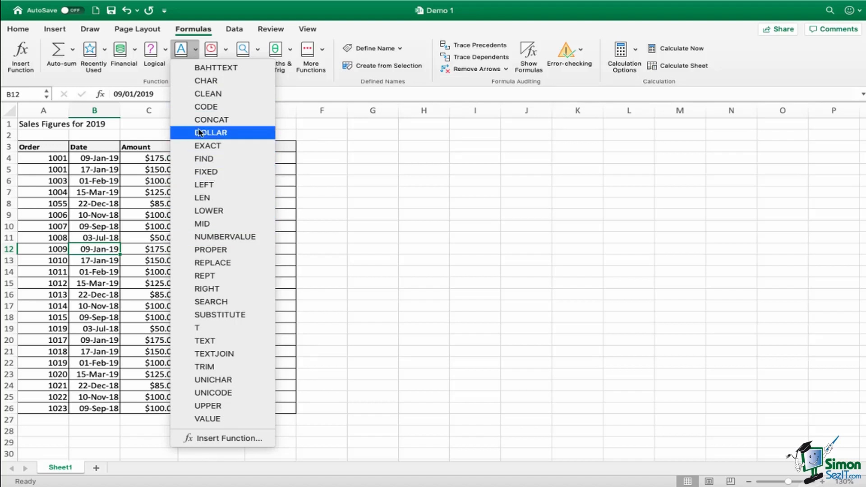
click(167, 54)
click(166, 50)
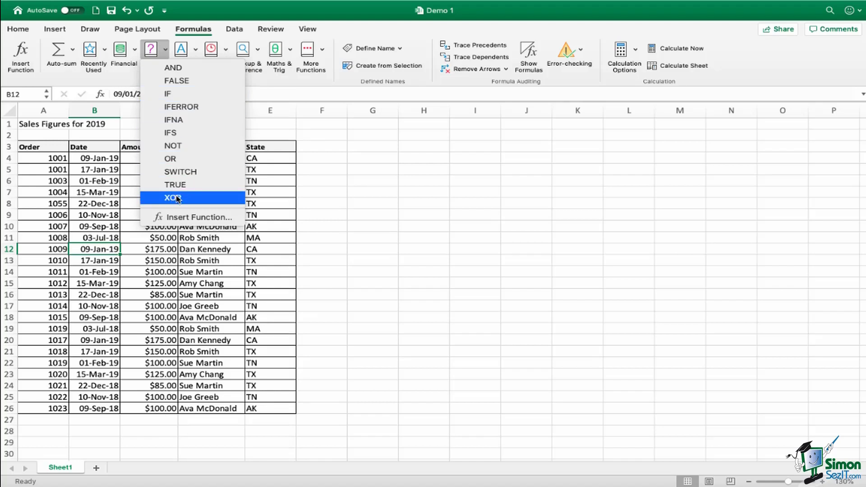
click(104, 54)
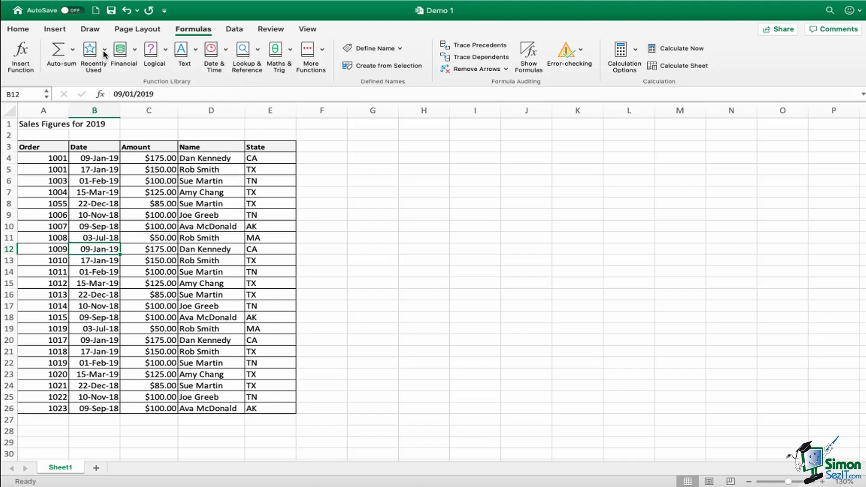
click(104, 50)
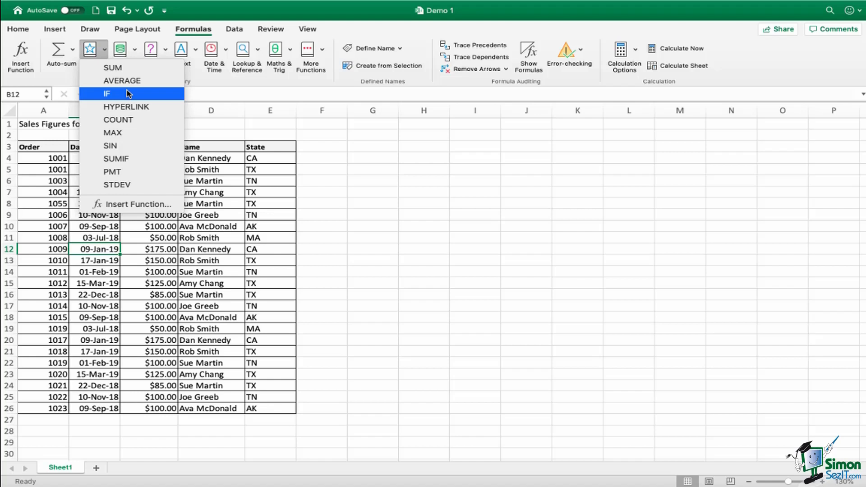
Dismiss the function list and begin a formula with = in cell C28.
click(368, 169)
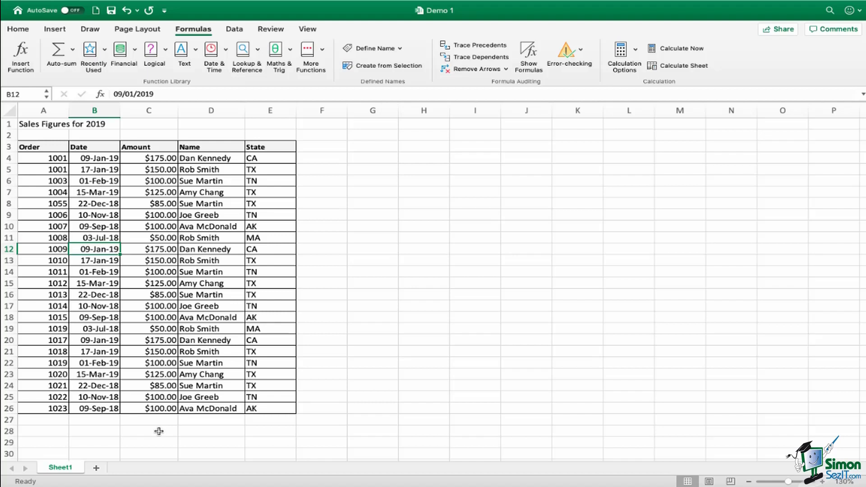
scroll(159, 431, down, 1)
click(151, 419)
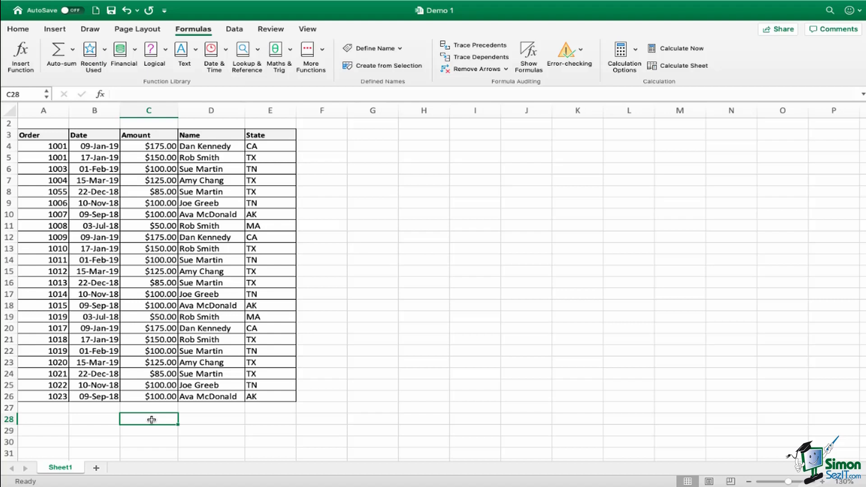
text(=)
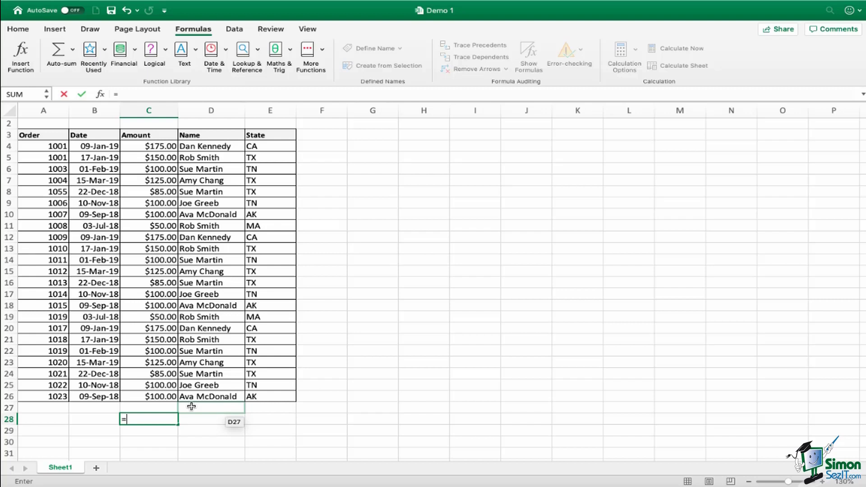
Complete =SUM(C4:C26) in C28 using autocomplete and a dragged range, giving $2,605.00.
text(SUM)
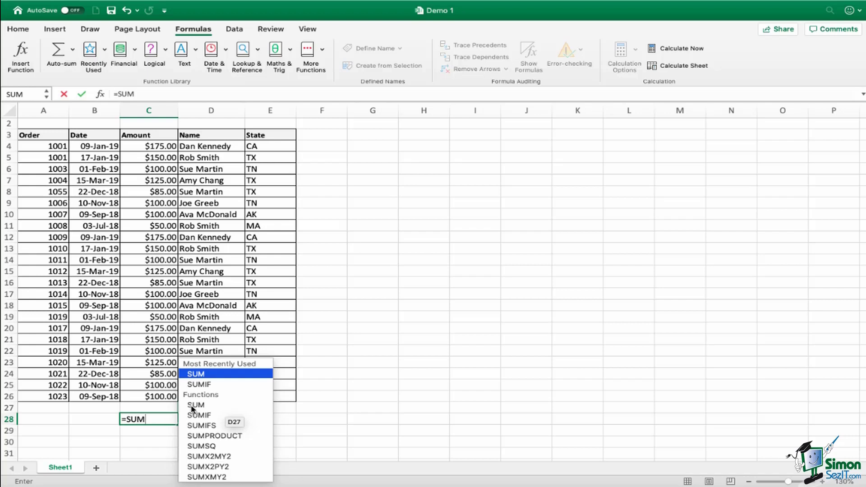
double_click(224, 373)
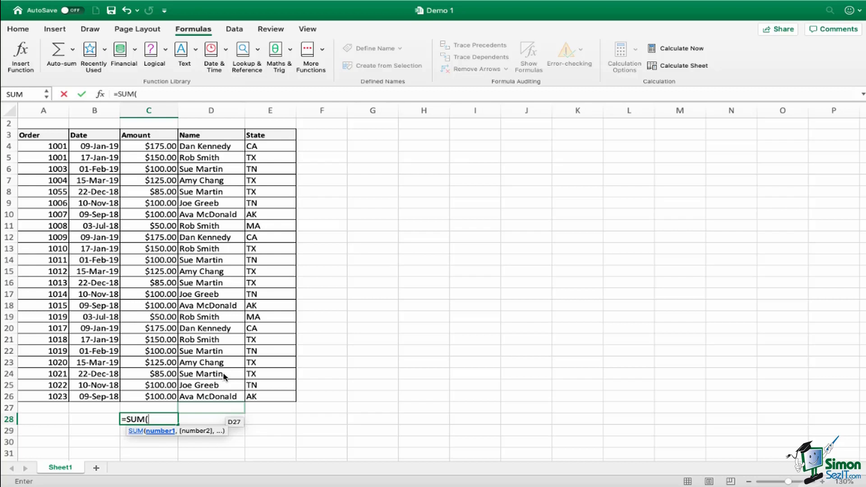
click(140, 145)
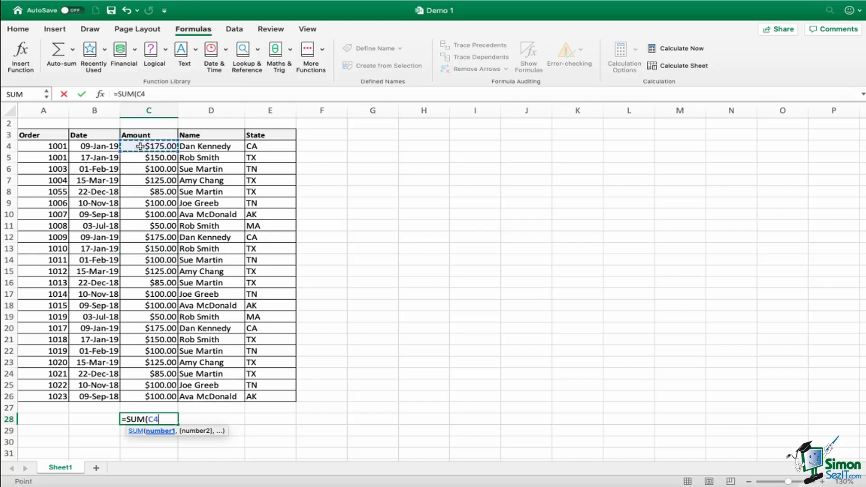
drag(141, 146, 145, 393)
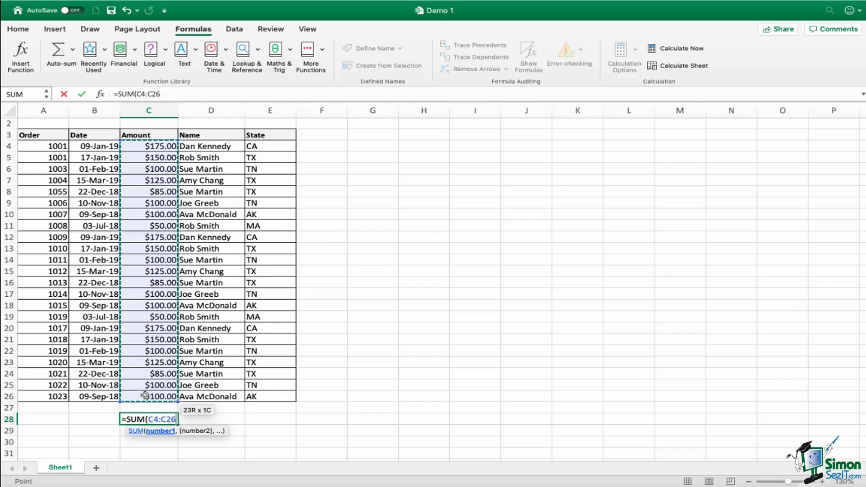
text())
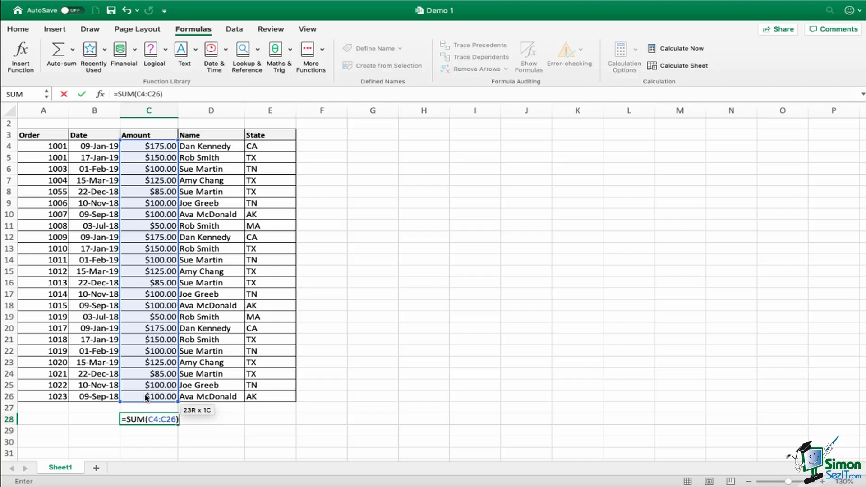
key(Return)
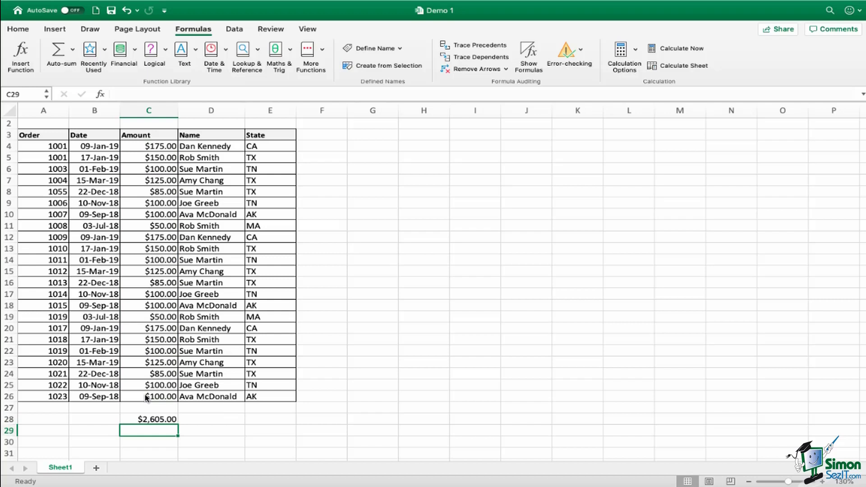
Replace SUM with AVERAGE in C28's formula so it shows $113.26.
click(146, 420)
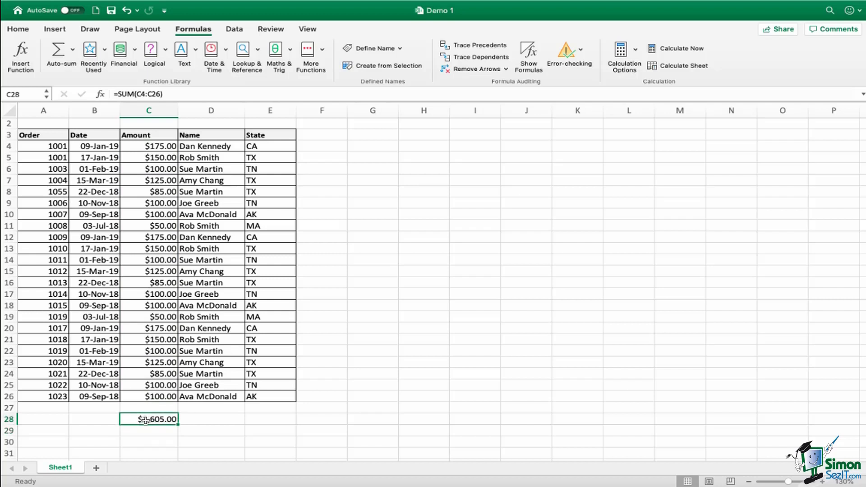
double_click(125, 94)
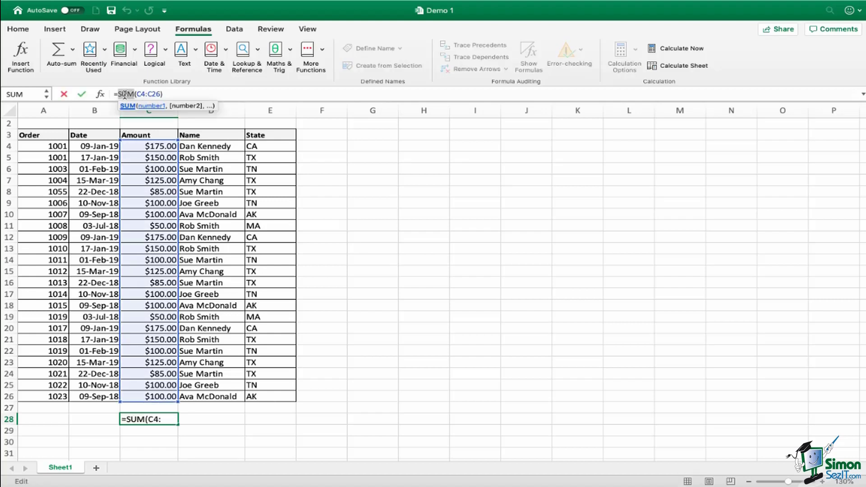
text(AVERAGE)
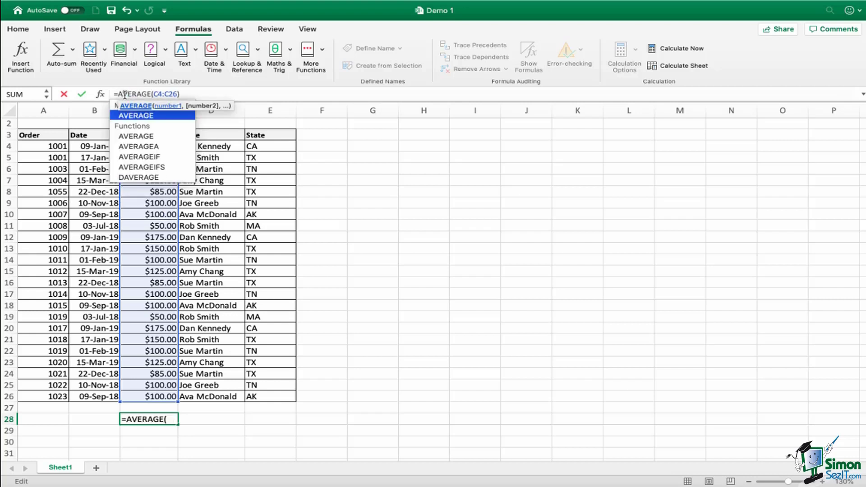
key(Return)
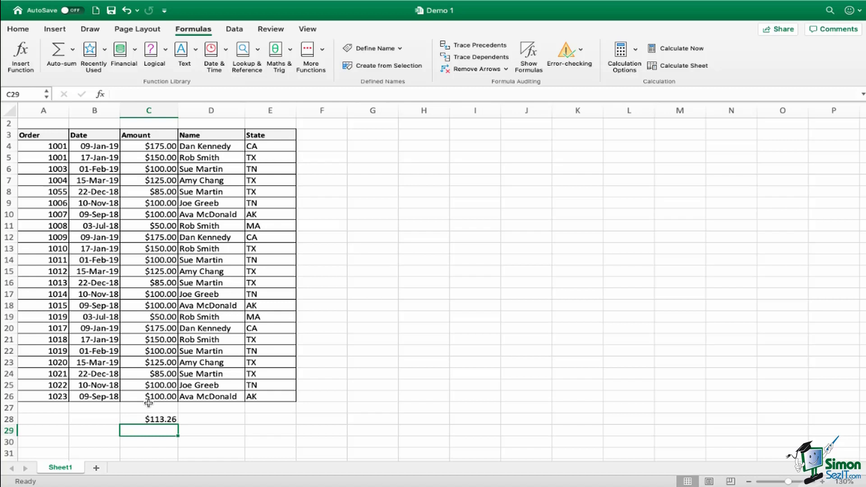
Swap AVERAGE for MIN so C28 holds =MIN(C4:C26), returning $50.00.
click(170, 420)
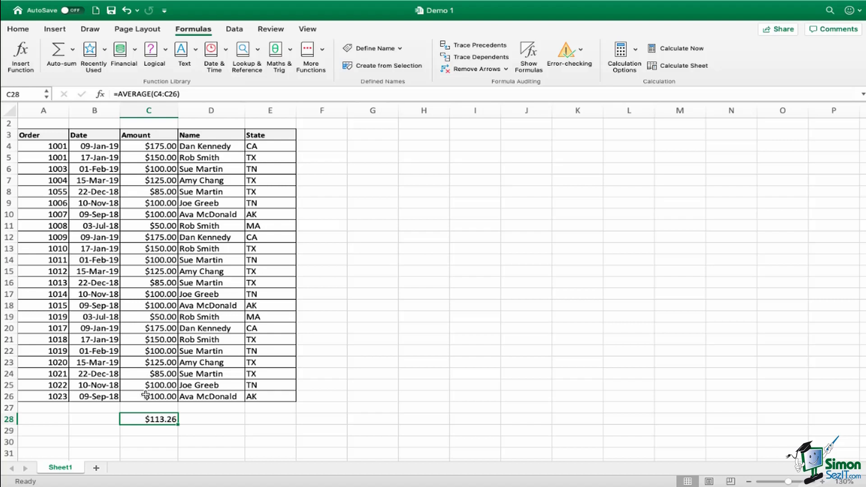
double_click(133, 94)
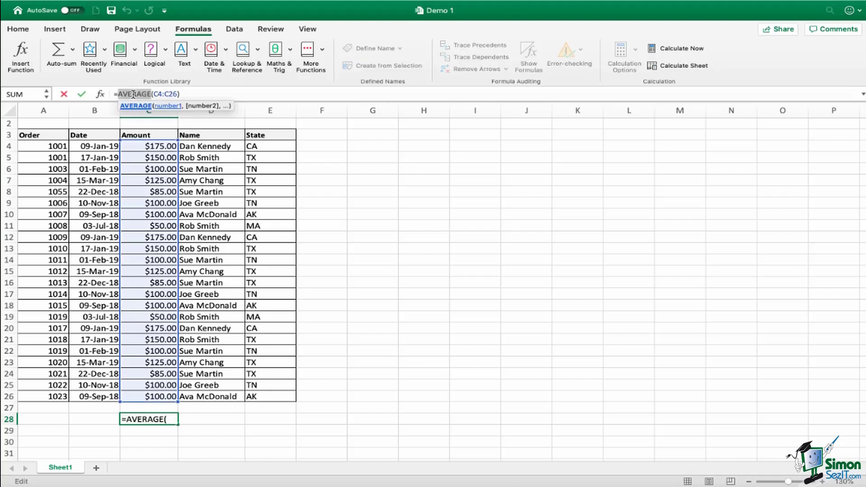
text(MIN)
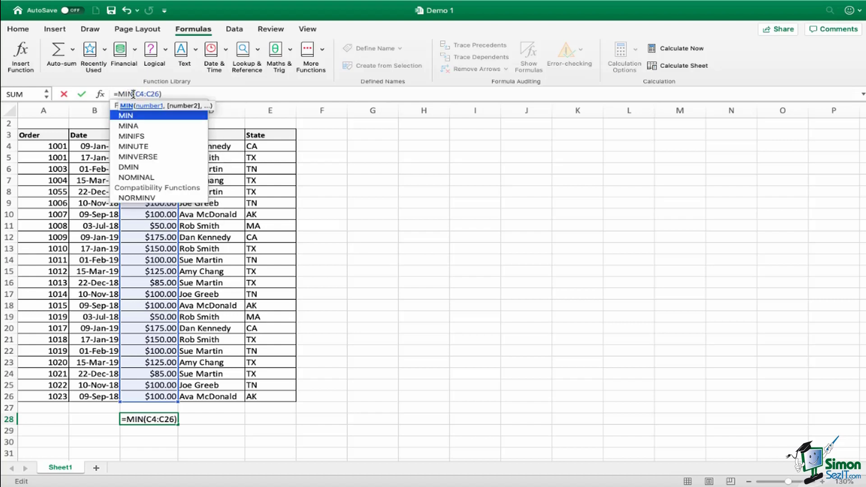
key(Return)
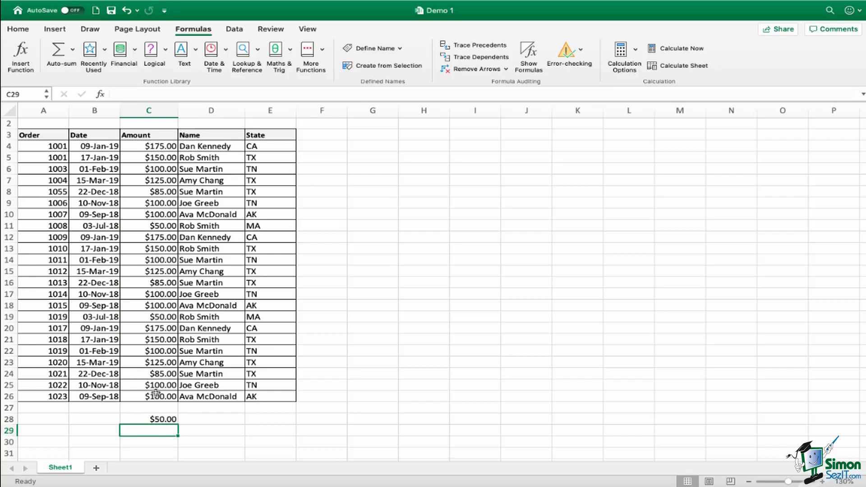
click(154, 420)
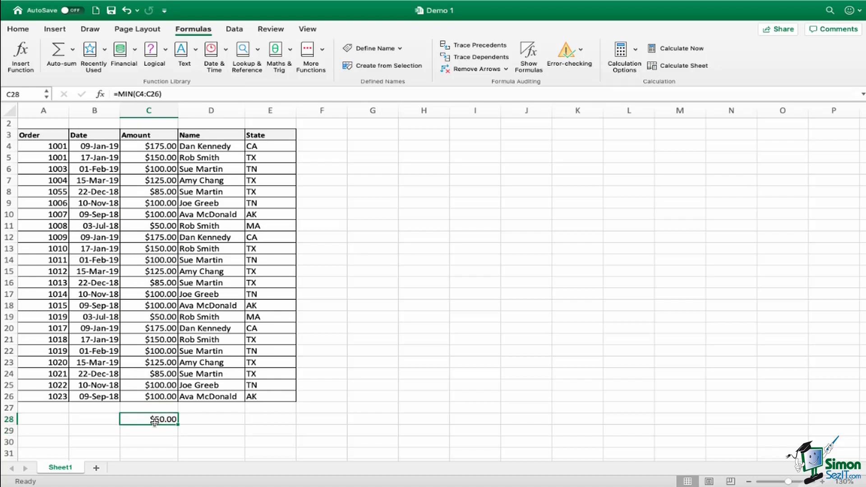
Replace MIN with MAX in C28's formula so it returns $175.00.
double_click(128, 94)
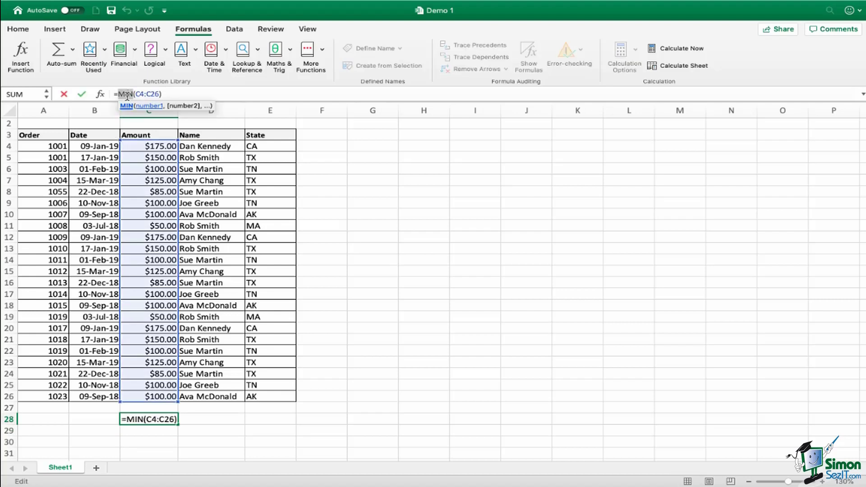
text(MAX)
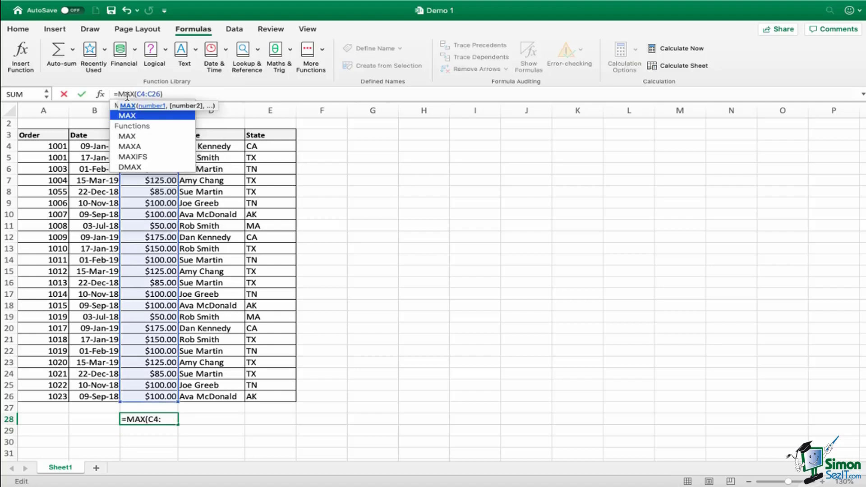
key(Return)
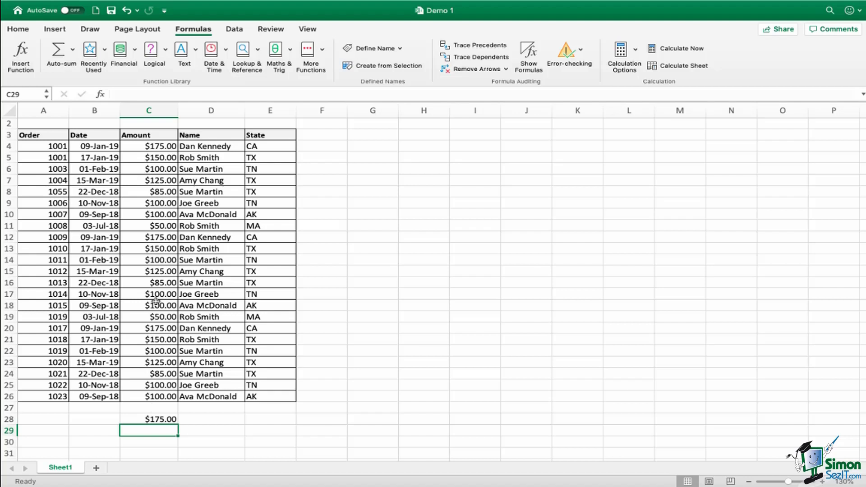
click(158, 419)
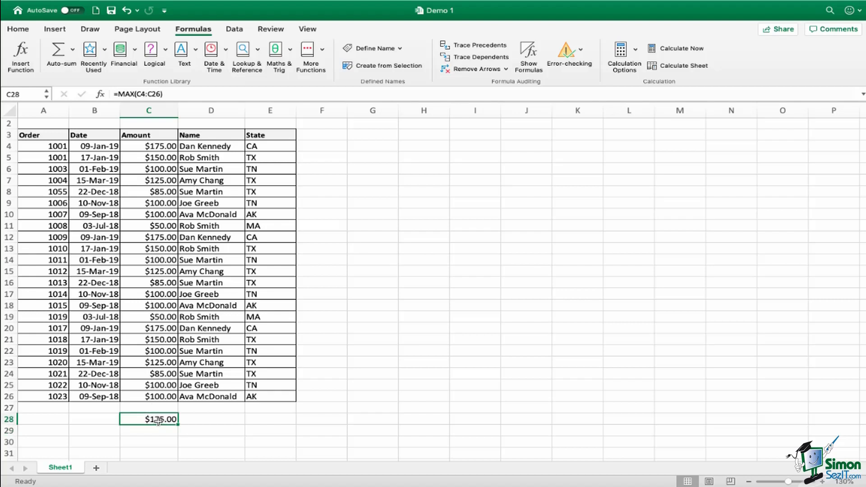
Replace MAX with COUNT so C28 holds =COUNT(C4:C26), showing $23.00.
click(126, 94)
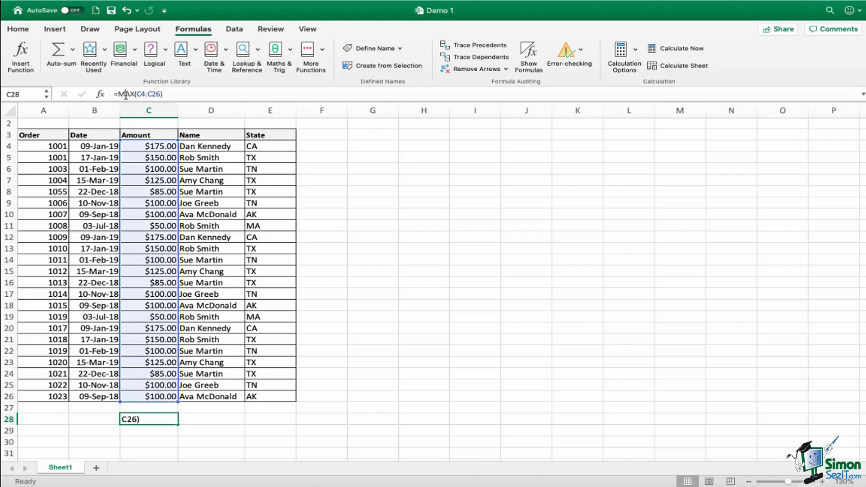
double_click(126, 94)
text(CU)
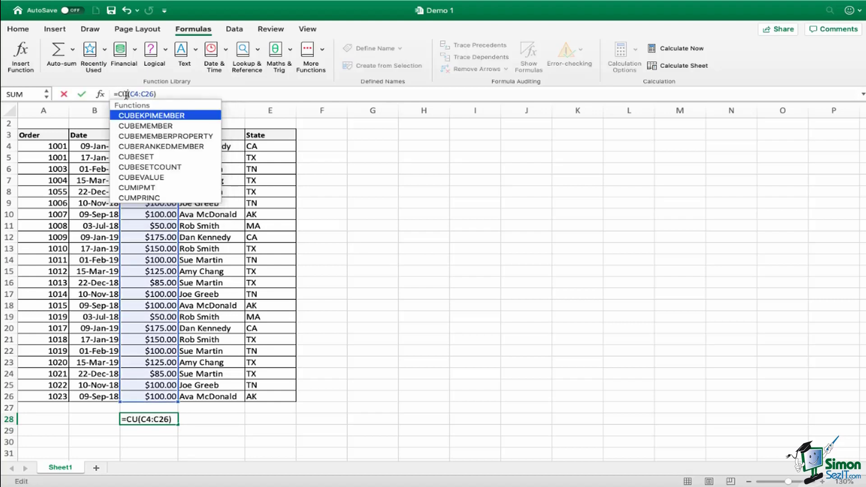
key(BackSpace)
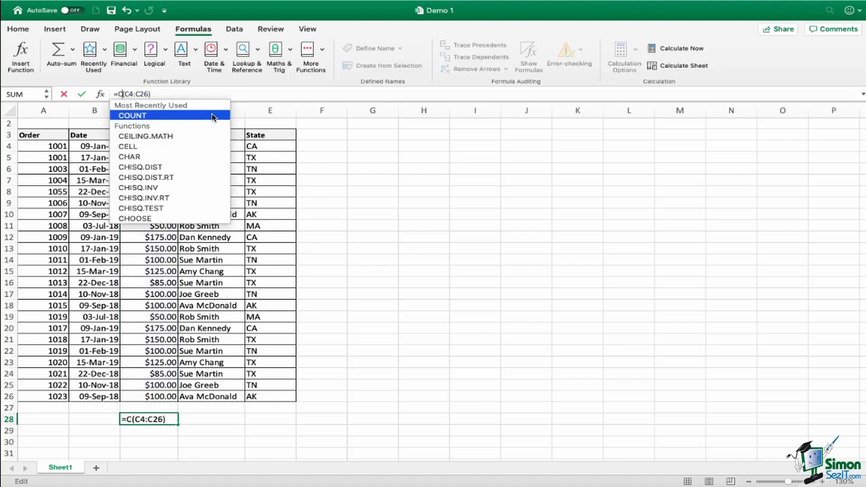
text(OUNT)
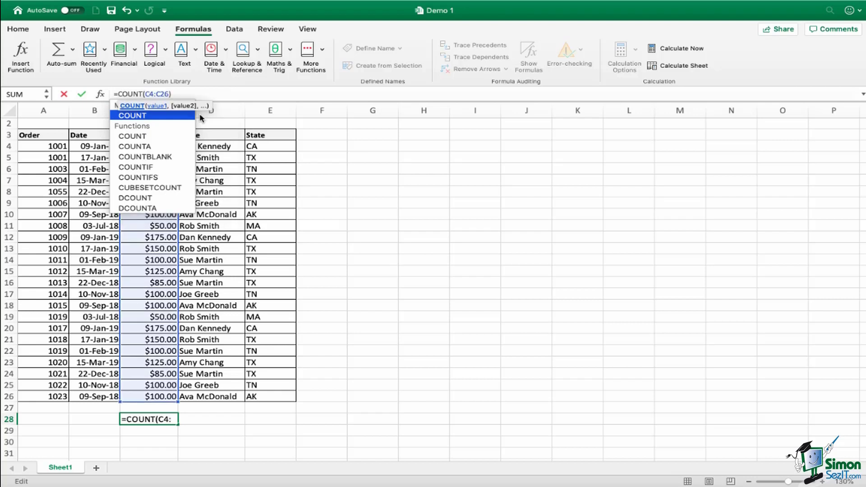
key(Return)
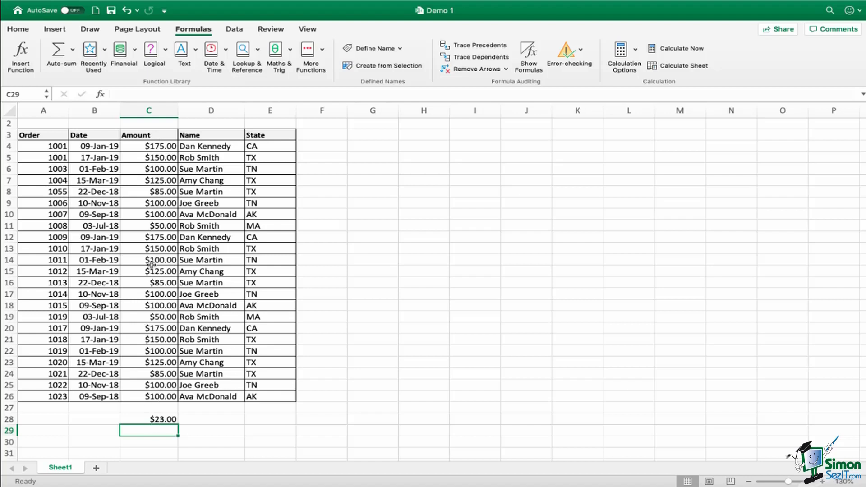
click(137, 418)
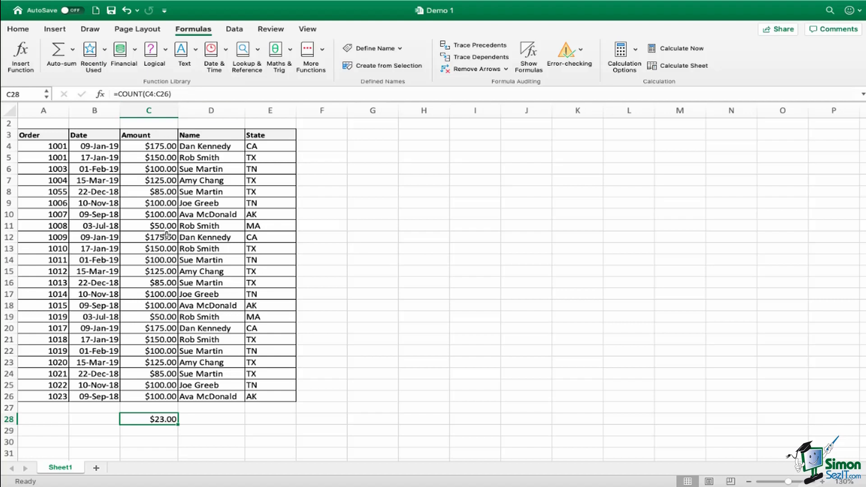
Undo the COUNT formula and insert SUM into C28 from the Recently Used list.
key(super+z)
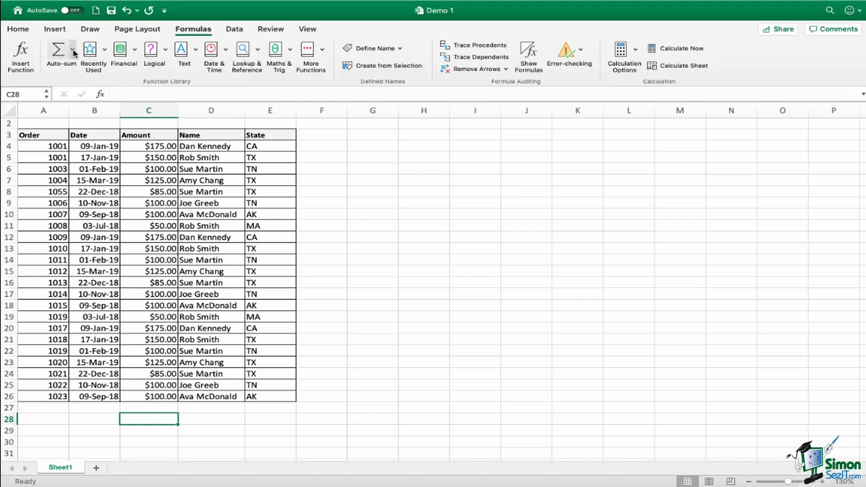
click(103, 53)
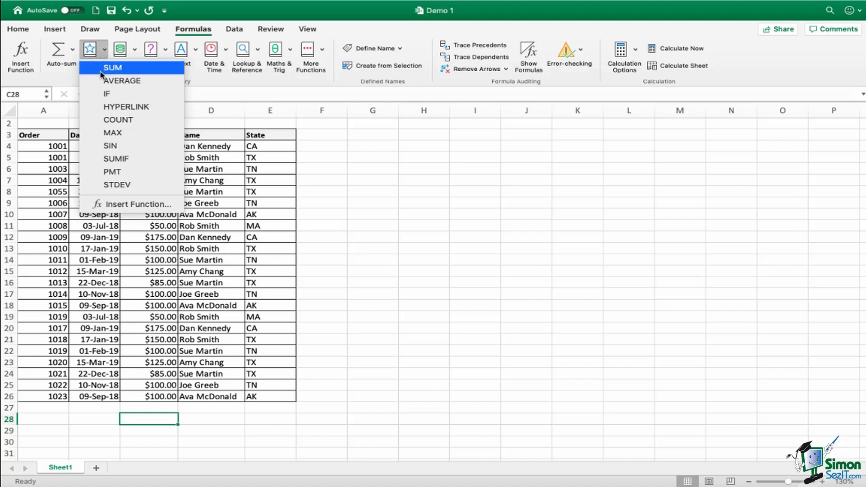
click(100, 71)
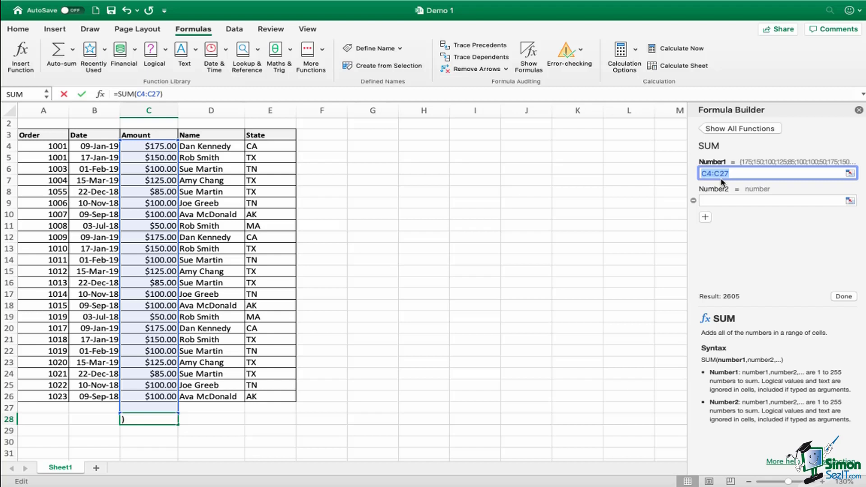
Change the Number1 range from C4:C27 to C4:C26 and close the Formula Builder.
click(722, 181)
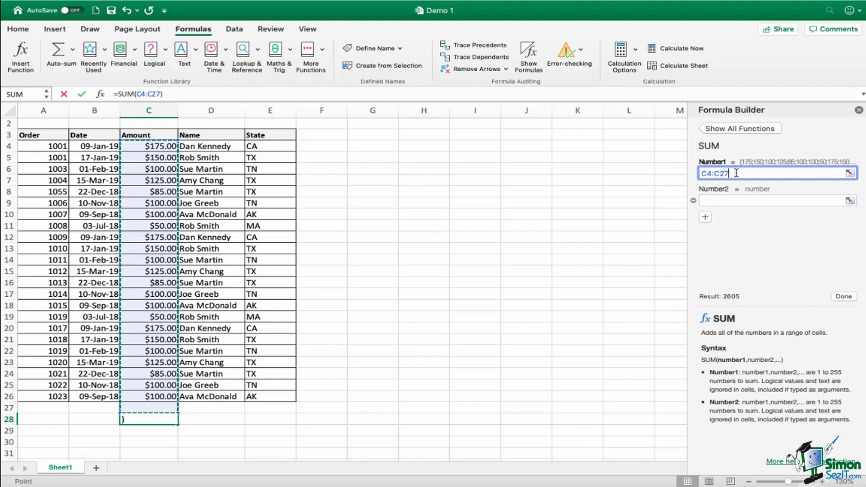
key(BackSpace)
text(6)
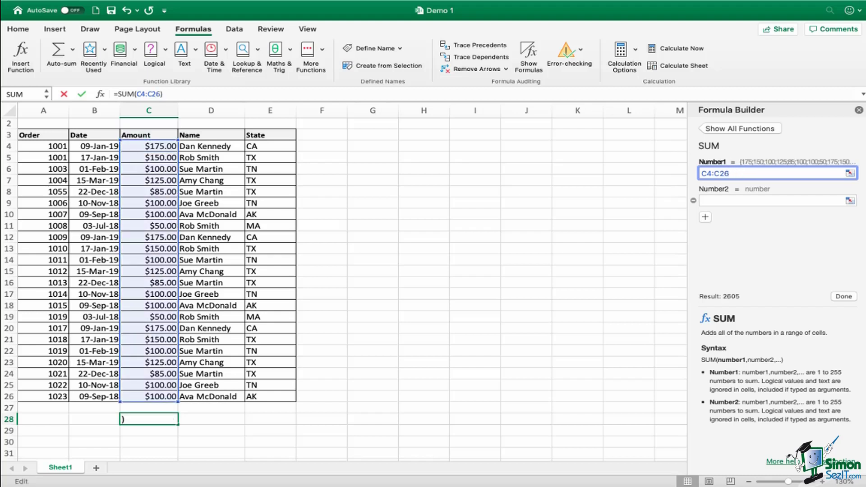
key(Return)
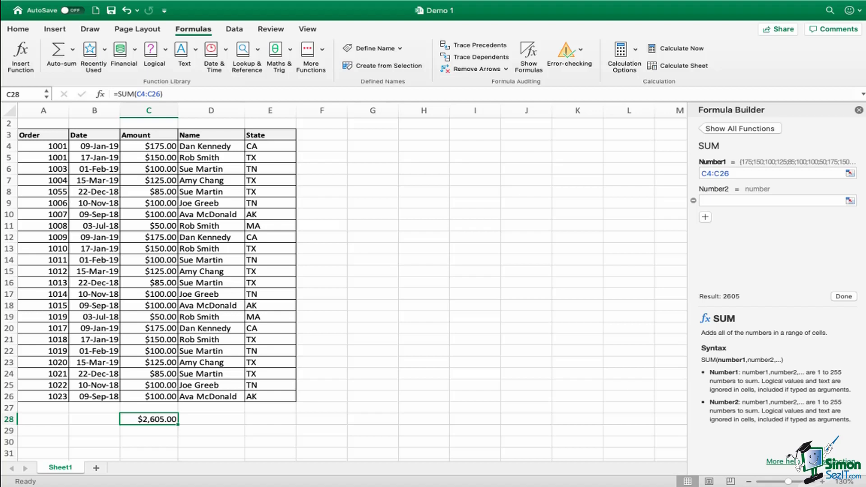
click(859, 110)
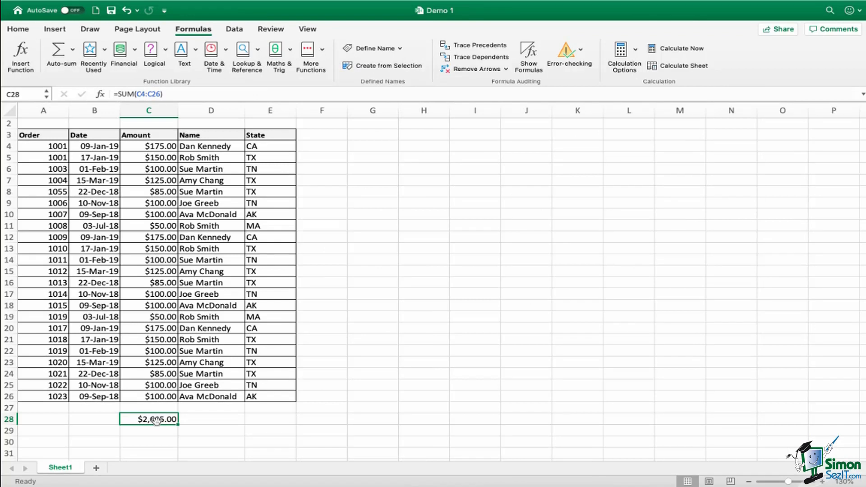
Undo the total and insert an AutoSum Sum of the Amount column into C28.
key(super+z)
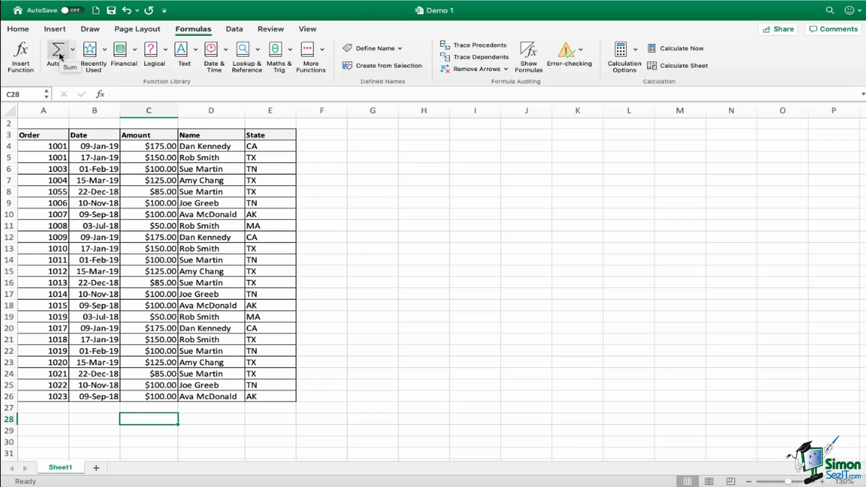
click(73, 49)
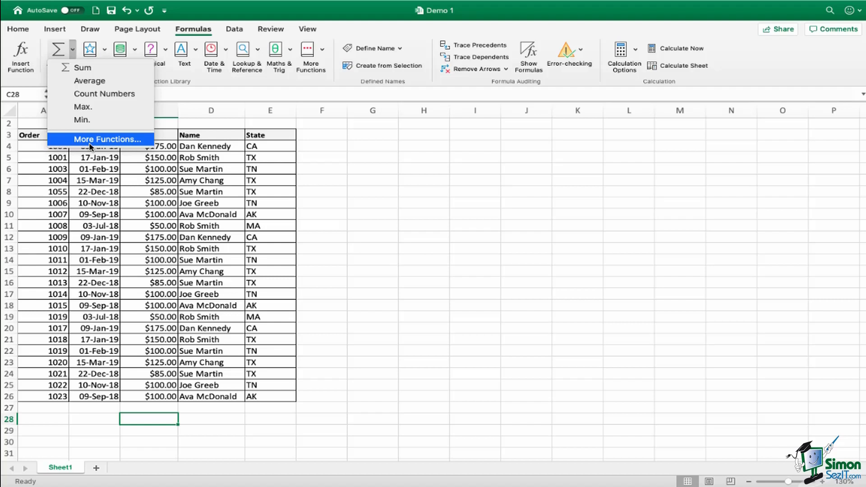
click(98, 68)
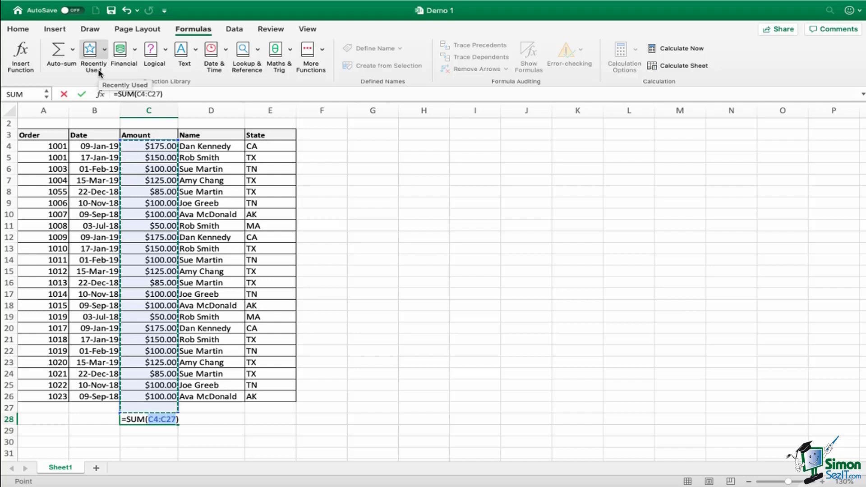
Correct the SUM range from C4:C27 to C4:C26, showing $2,605.00.
click(160, 94)
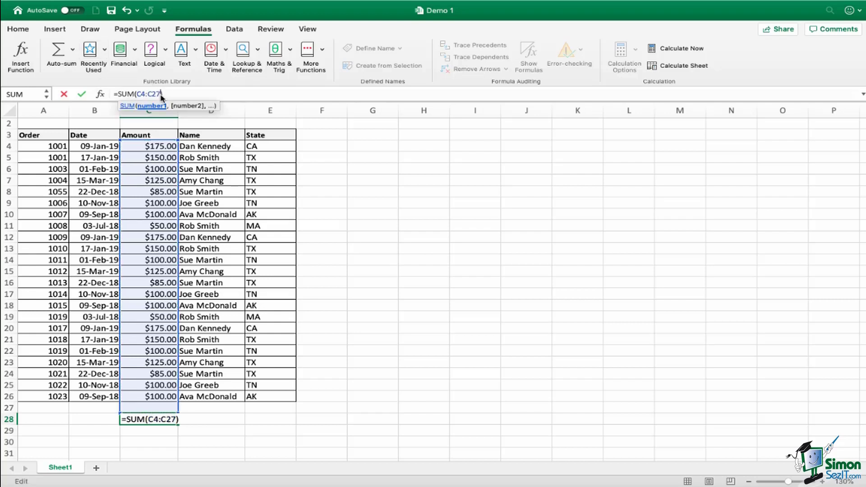
key(BackSpace)
text(6)
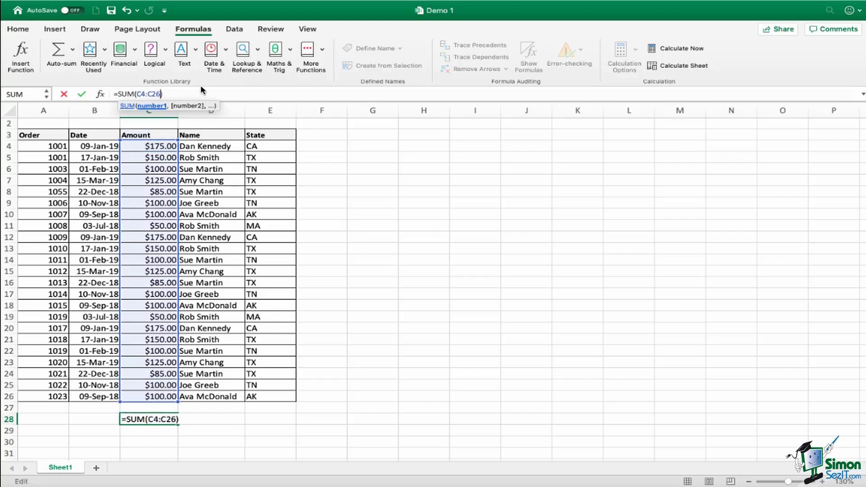
key(Return)
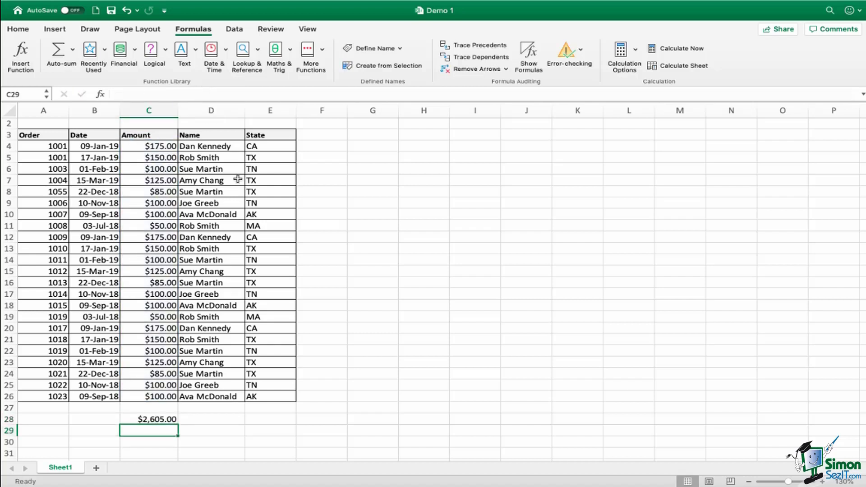